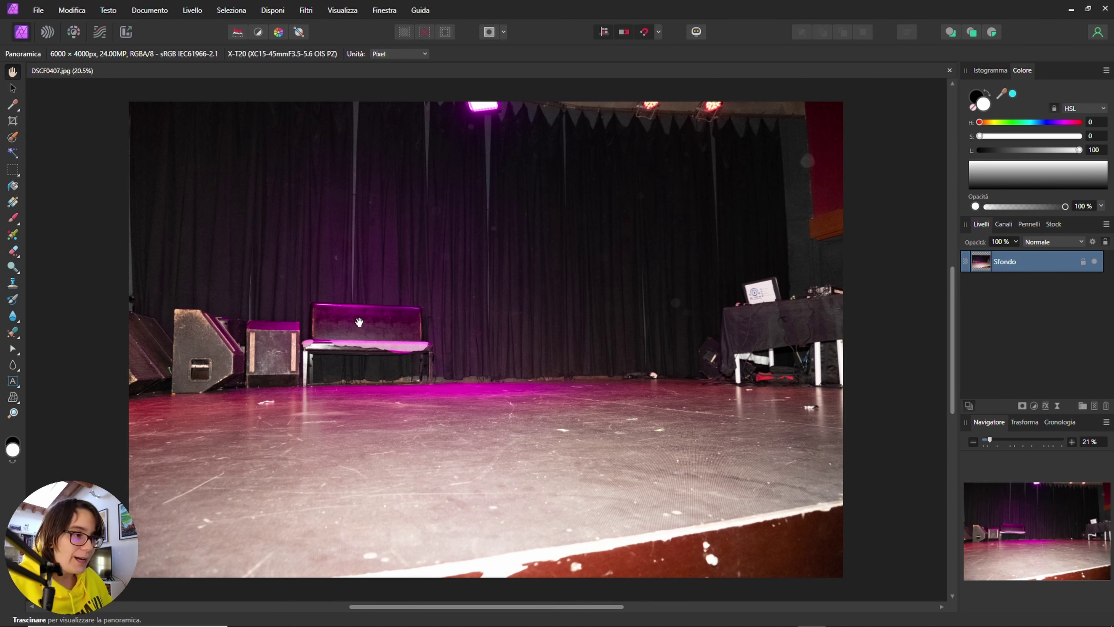
Zoom and pan to bring the left end of the bench into view
scroll(359, 323, up, 2)
scroll(359, 322, up, 2)
scroll(359, 322, up, 1)
scroll(359, 323, up, 1)
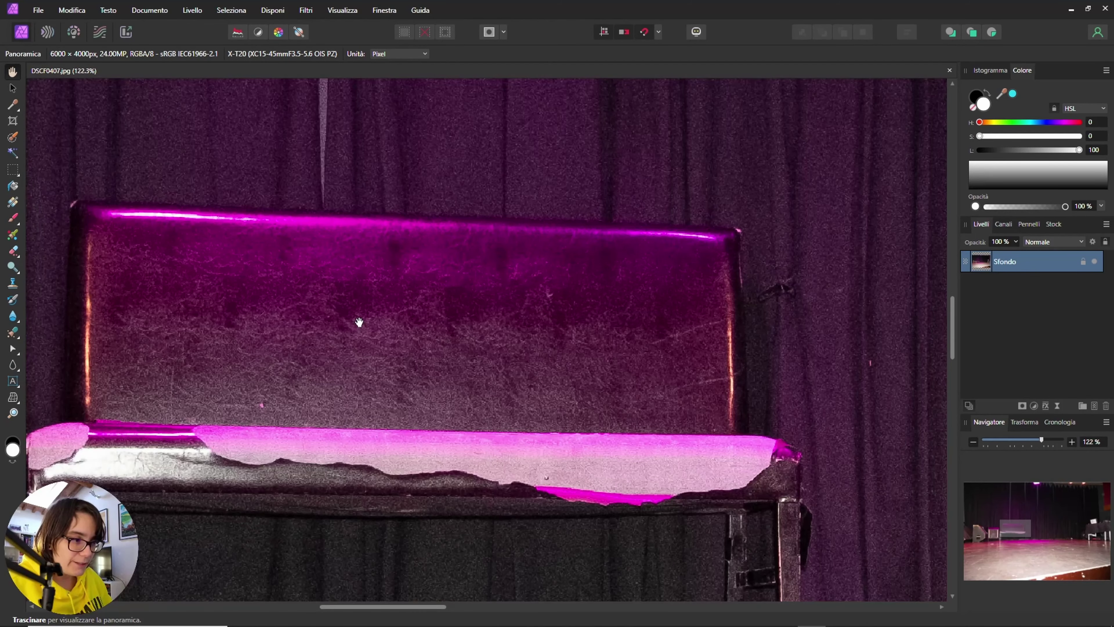
scroll(358, 319, up, 1)
drag(326, 293, 507, 290)
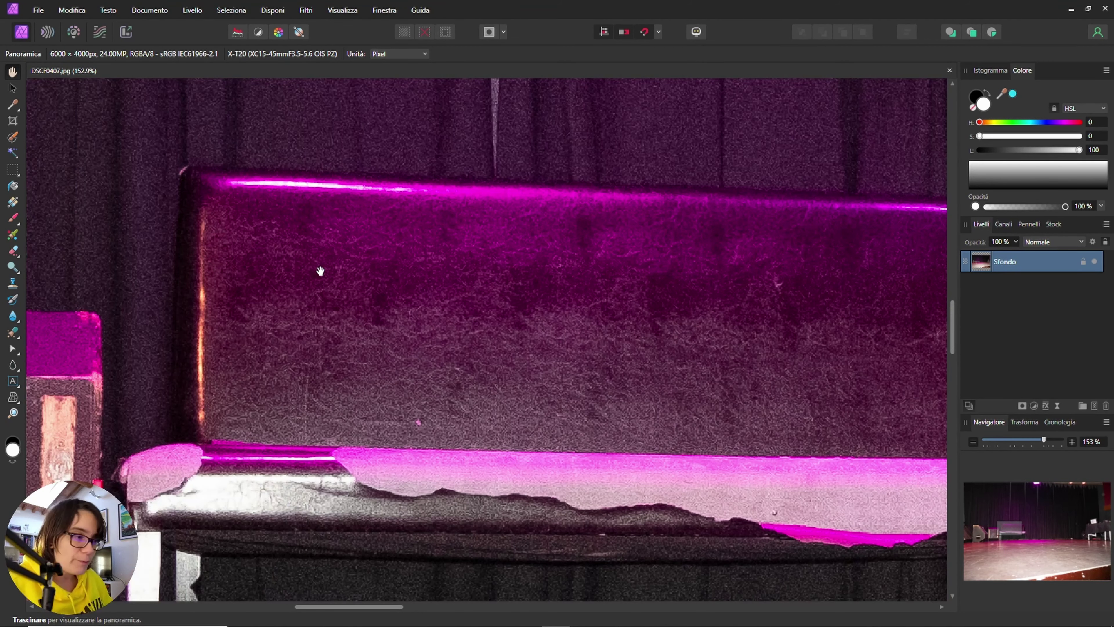
scroll(312, 252, up, 1)
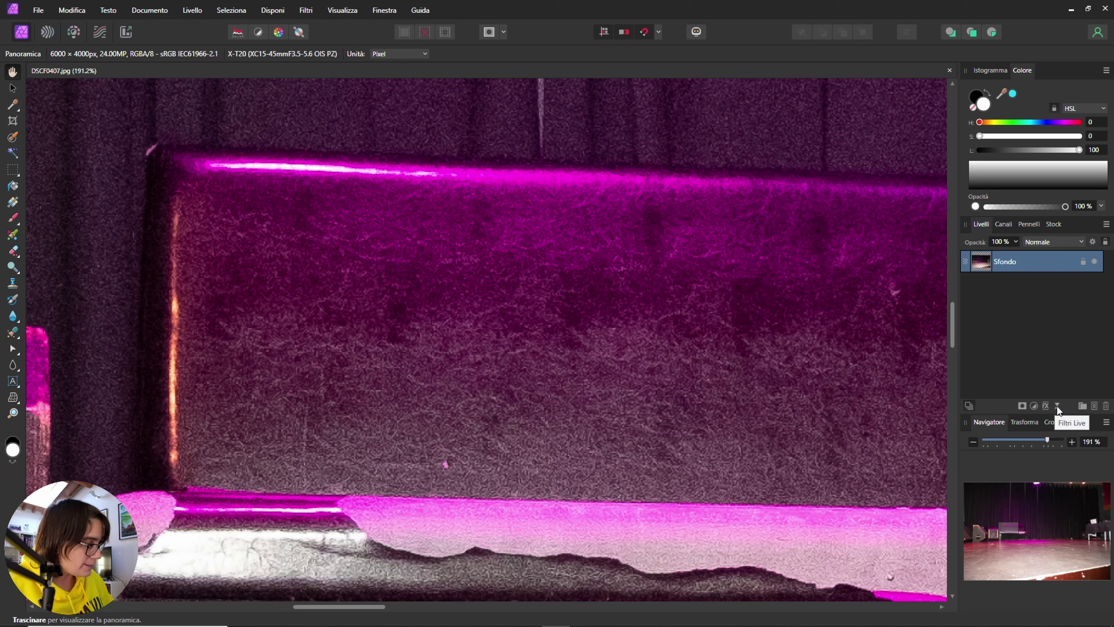
Add a live Rimuovi disturbo filter to Sfondo and move its settings panel off the bench
click(1057, 406)
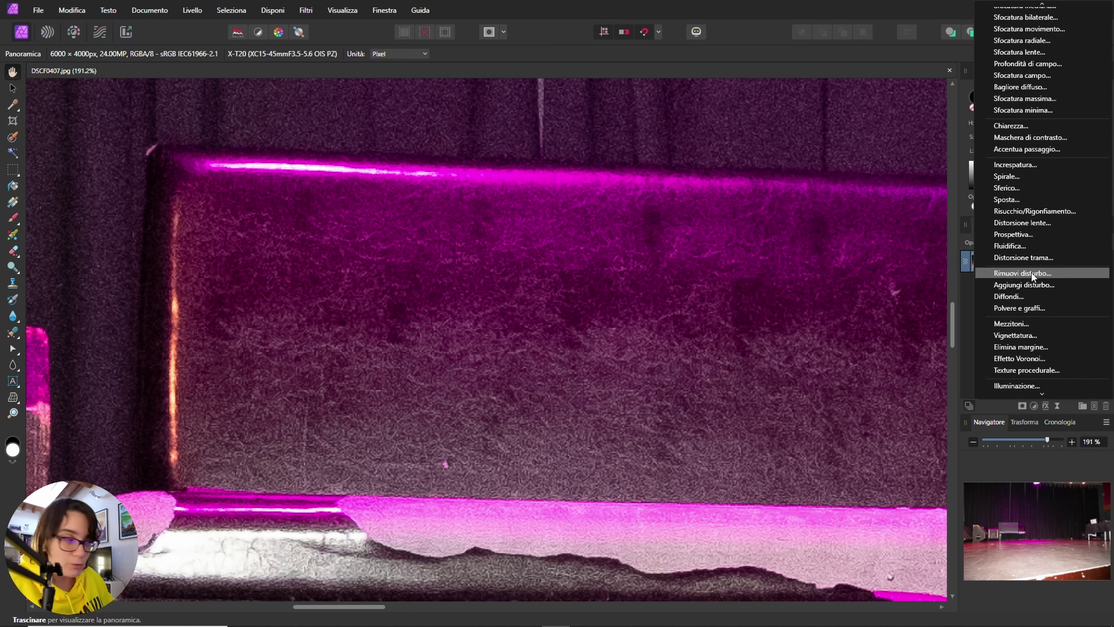
click(1031, 273)
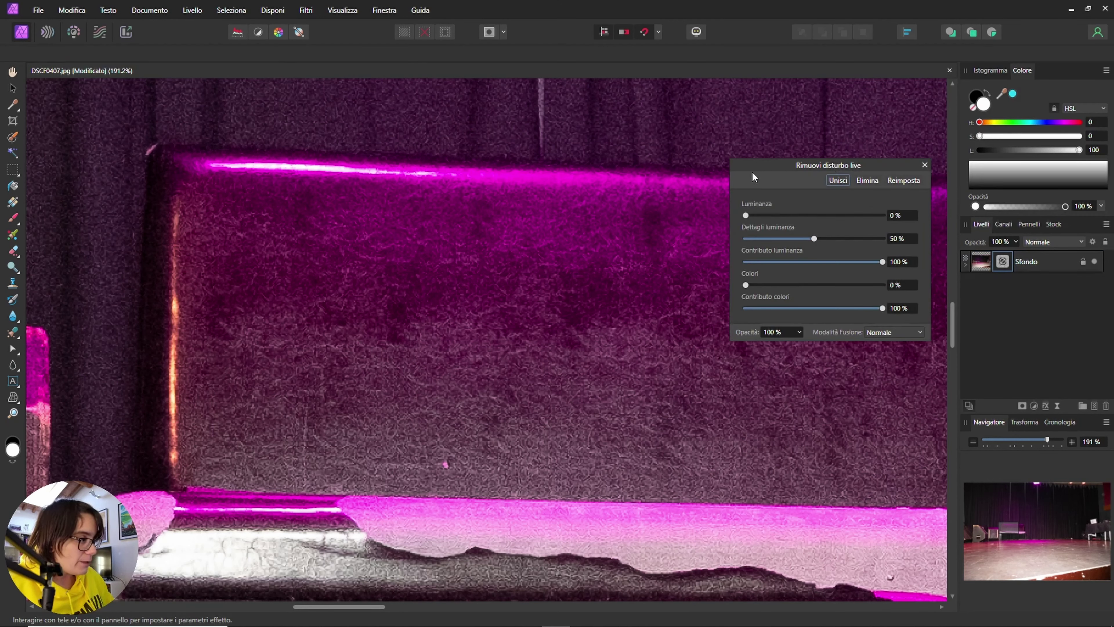
drag(753, 177, 686, 184)
scroll(429, 169, up, 3)
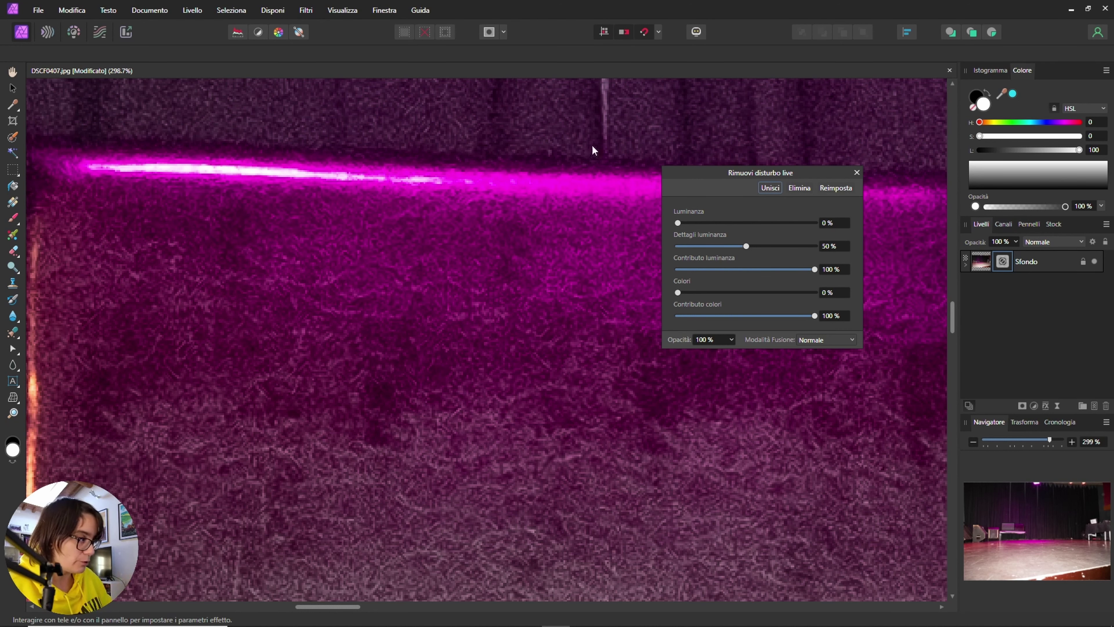
Raise Luminanza and Dettagli luminanza to 100% in the Rimuovi disturbo settings
click(678, 224)
drag(679, 223, 847, 233)
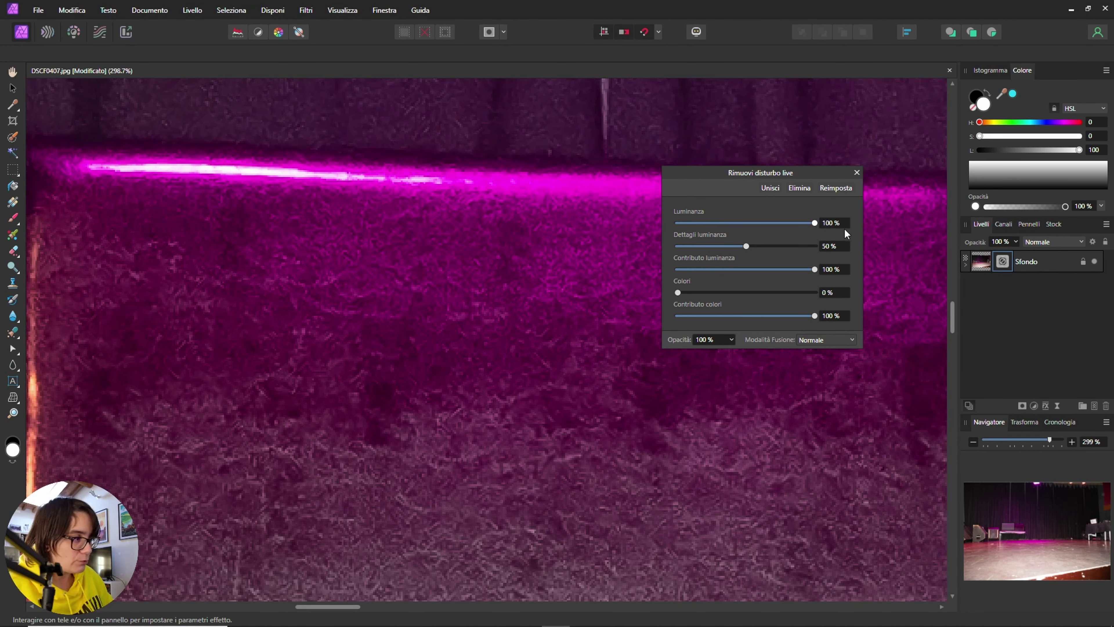
drag(746, 246, 815, 247)
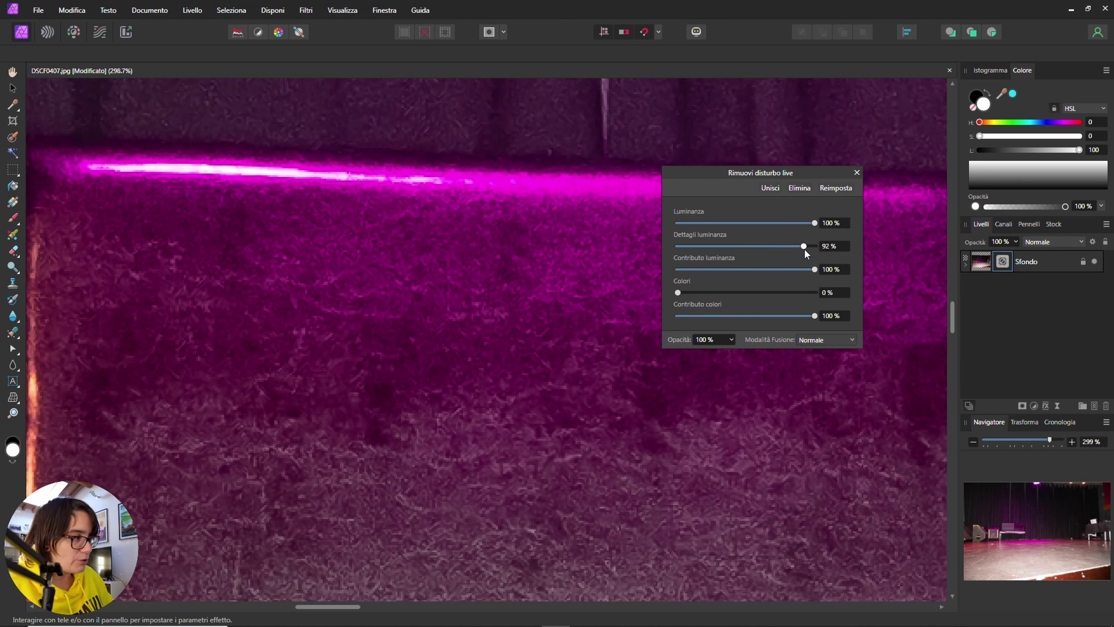
Push Colori noise reduction up to 100%, comparing lower values along the way
drag(678, 293, 699, 292)
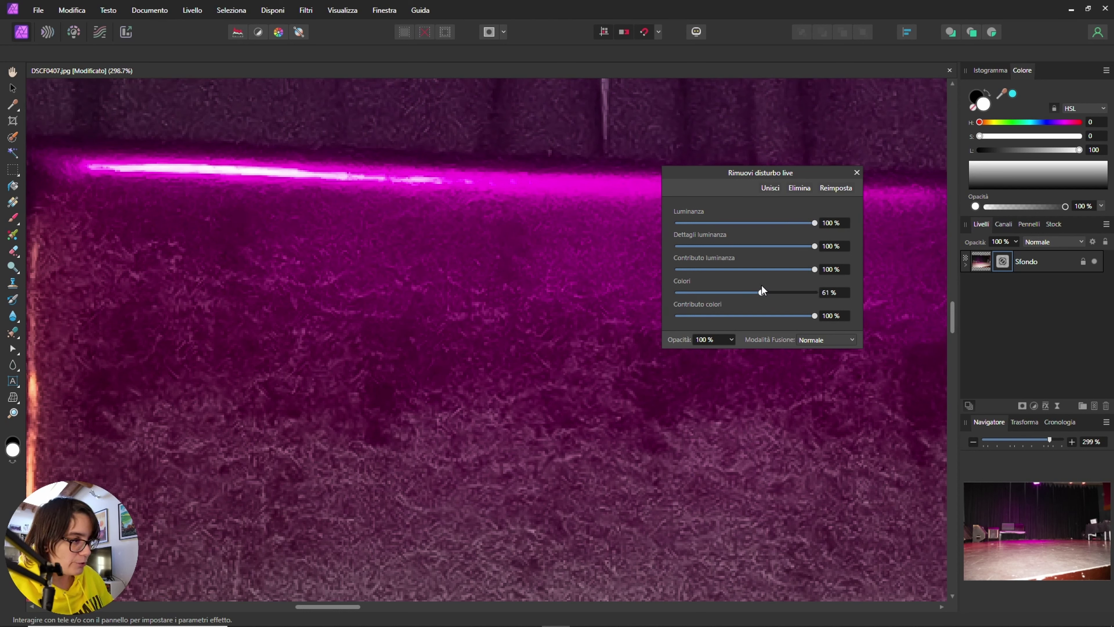
drag(761, 286, 698, 281)
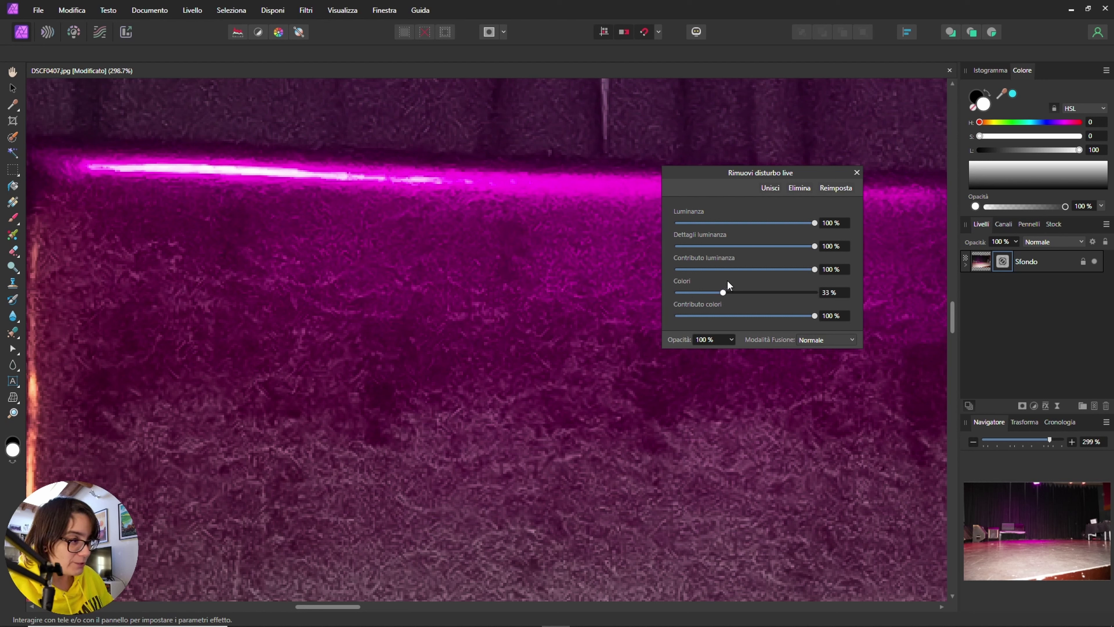
drag(730, 286, 739, 287)
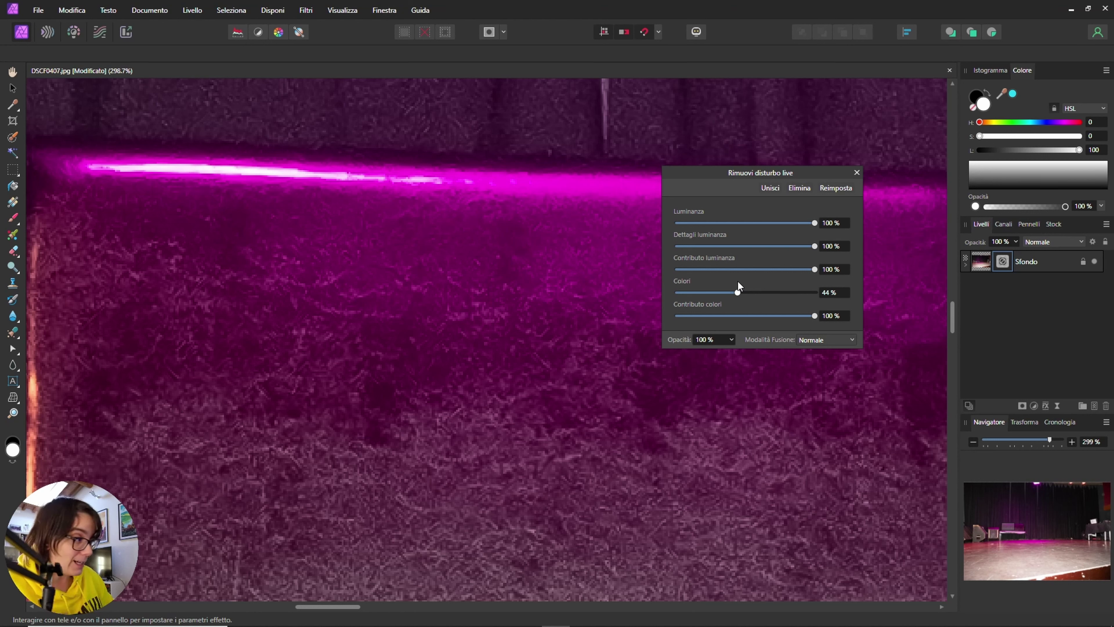
drag(753, 285, 776, 291)
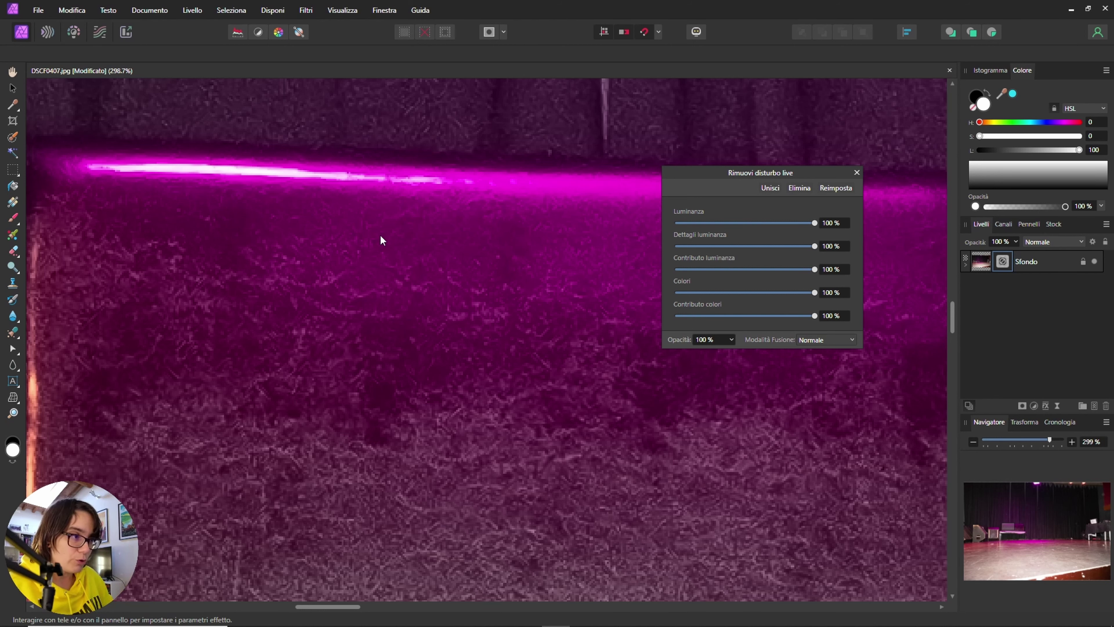
scroll(383, 256, down, 5)
scroll(383, 256, down, 2)
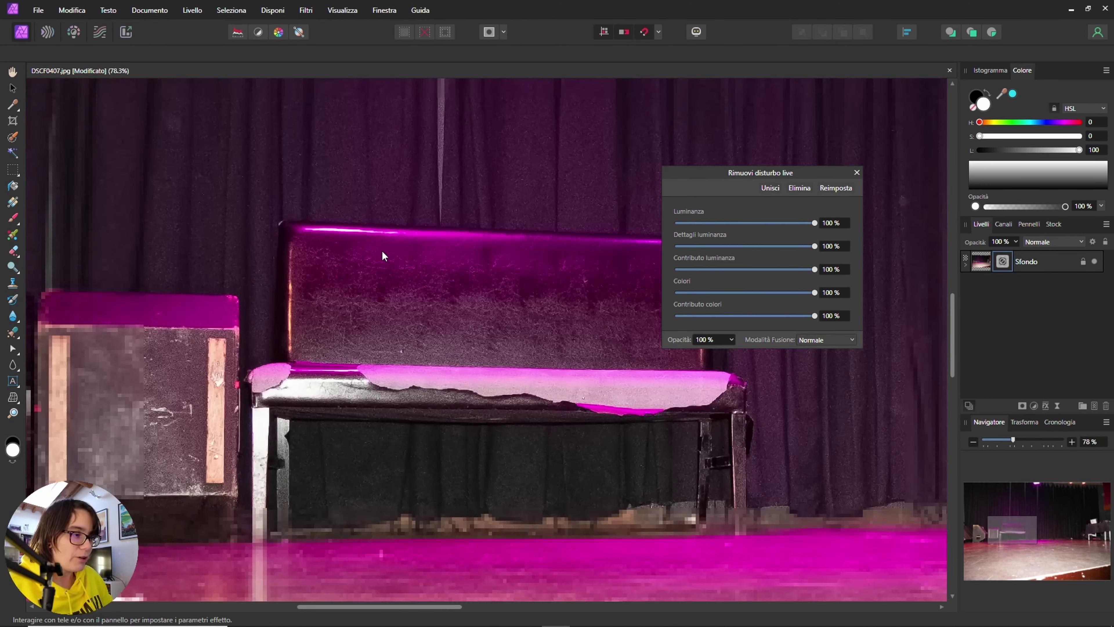
scroll(383, 256, down, 1)
scroll(383, 256, down, 3)
scroll(383, 256, down, 1)
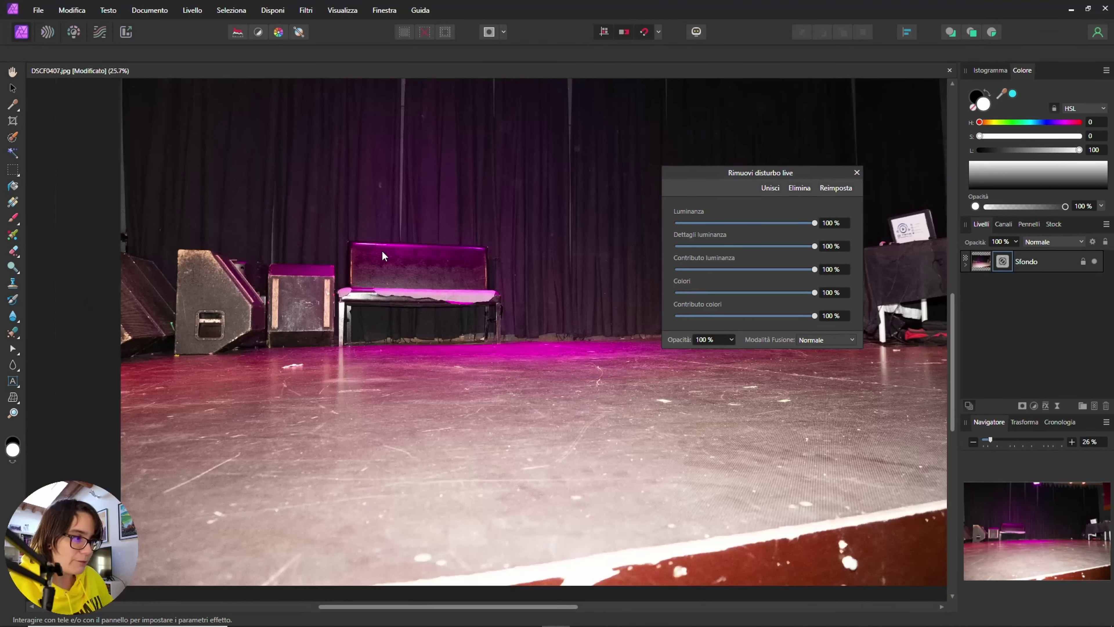
scroll(481, 233, down, 1)
scroll(465, 229, right, 2)
scroll(440, 281, up, 3)
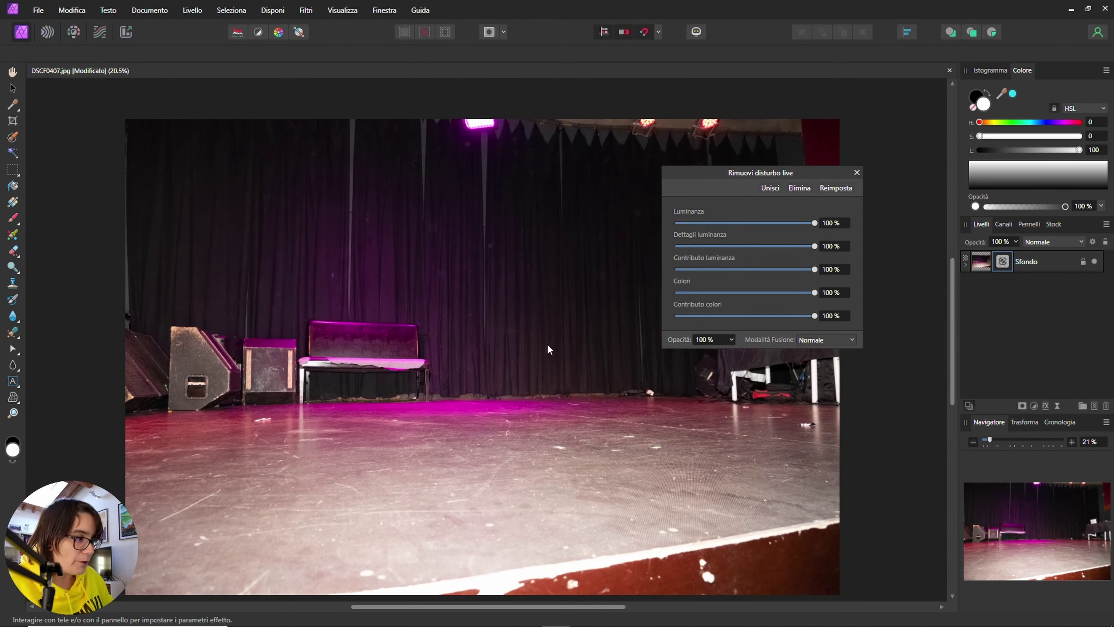
scroll(546, 344, up, 2)
scroll(511, 328, up, 1)
scroll(394, 345, up, 2)
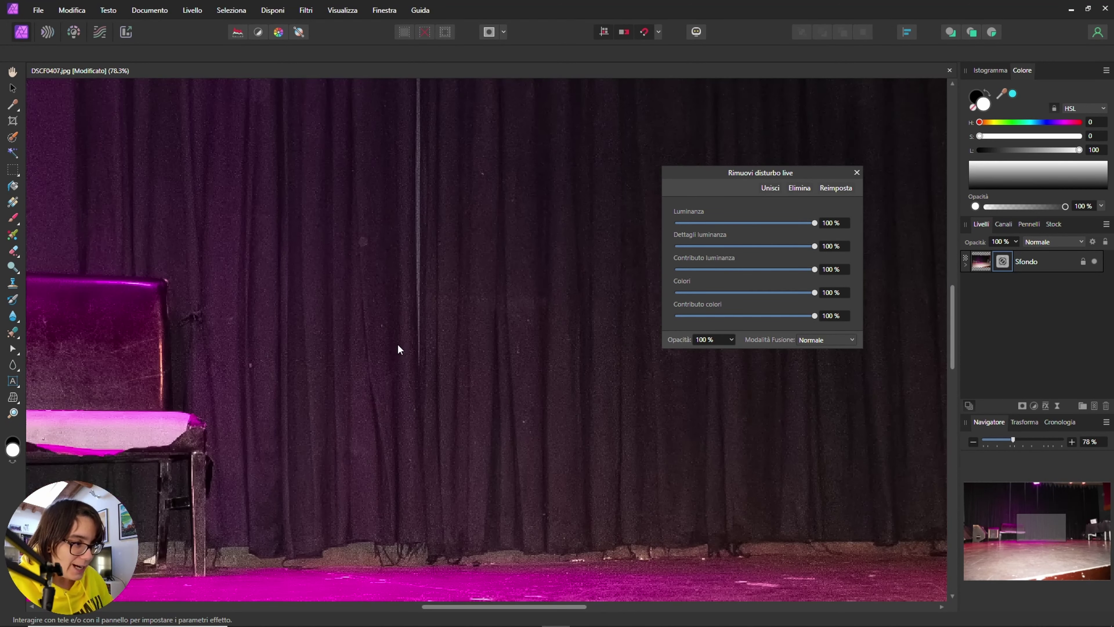
scroll(398, 345, up, 2)
scroll(399, 344, up, 2)
scroll(398, 343, up, 1)
scroll(399, 343, up, 1)
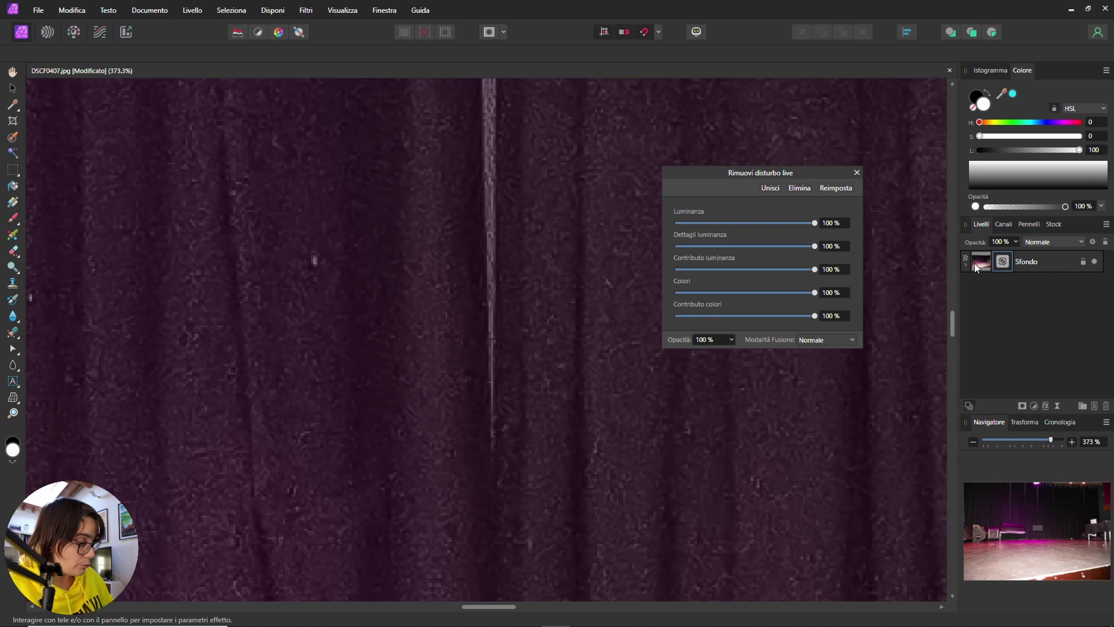
Expand Sfondo to reveal Riduzione del disturbo, then toggle it off and back on to compare
click(966, 265)
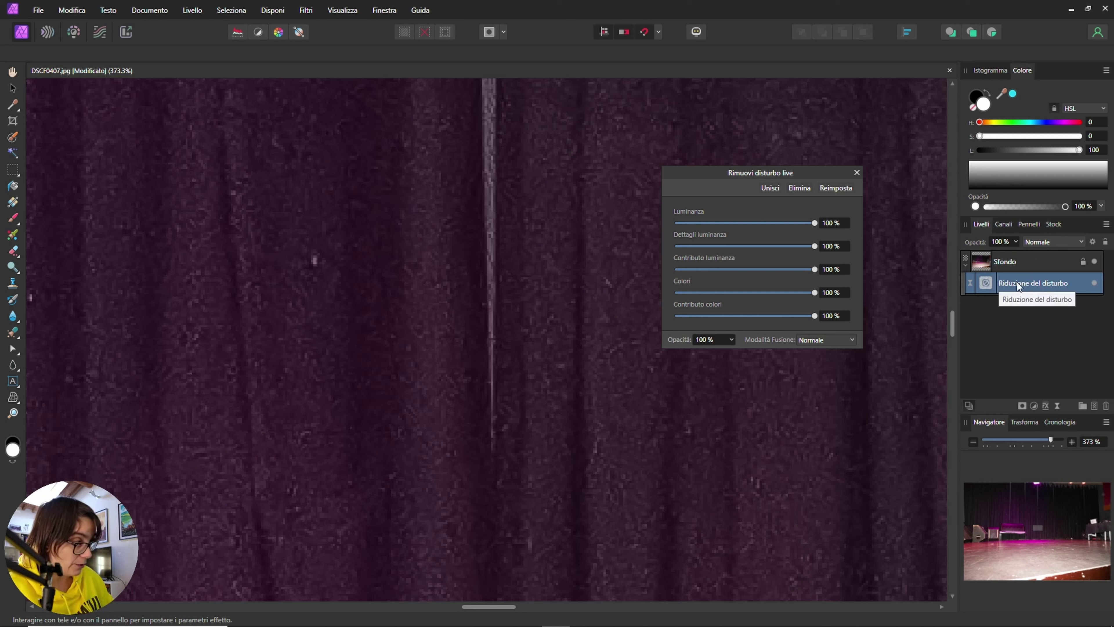
click(1094, 283)
click(1095, 283)
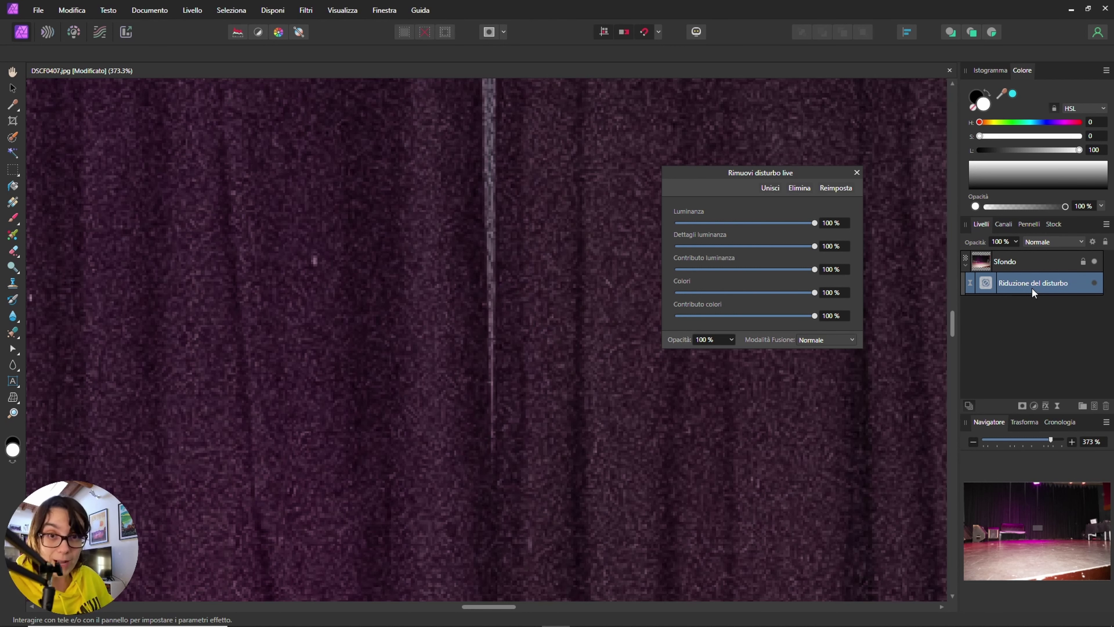
click(1094, 283)
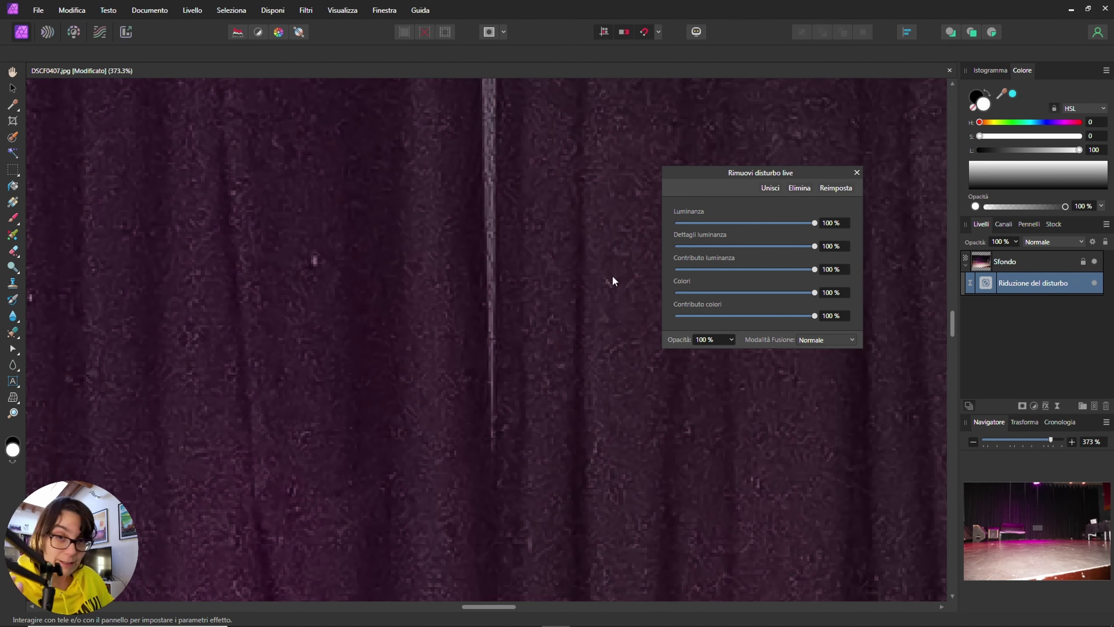
scroll(492, 281, down, 3)
scroll(493, 281, down, 3)
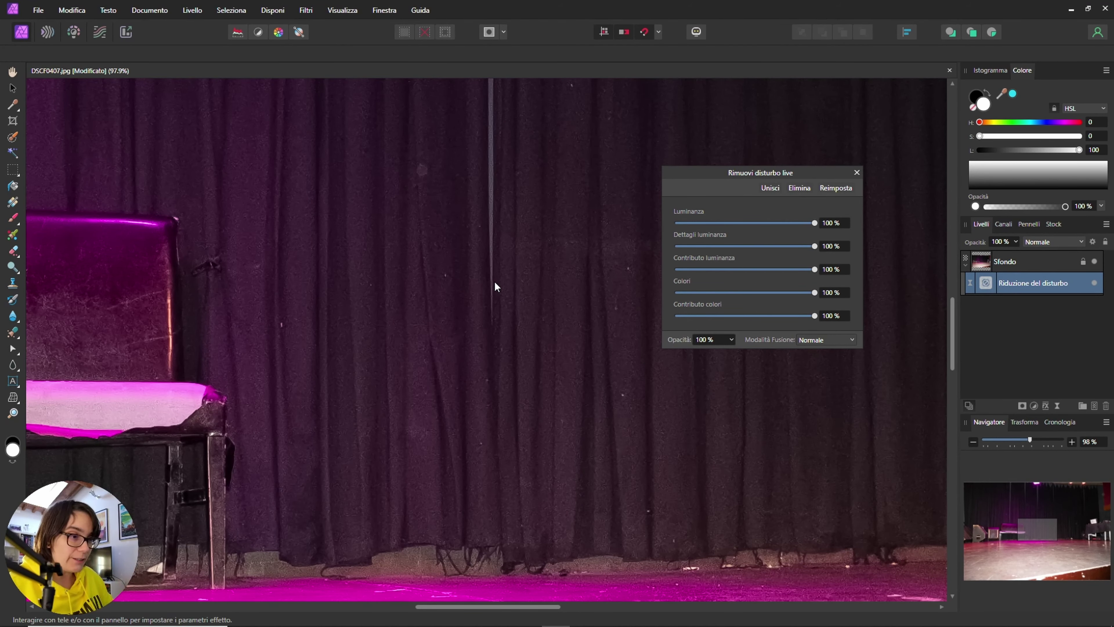
scroll(493, 283, down, 2)
scroll(487, 283, down, 3)
scroll(481, 286, down, 2)
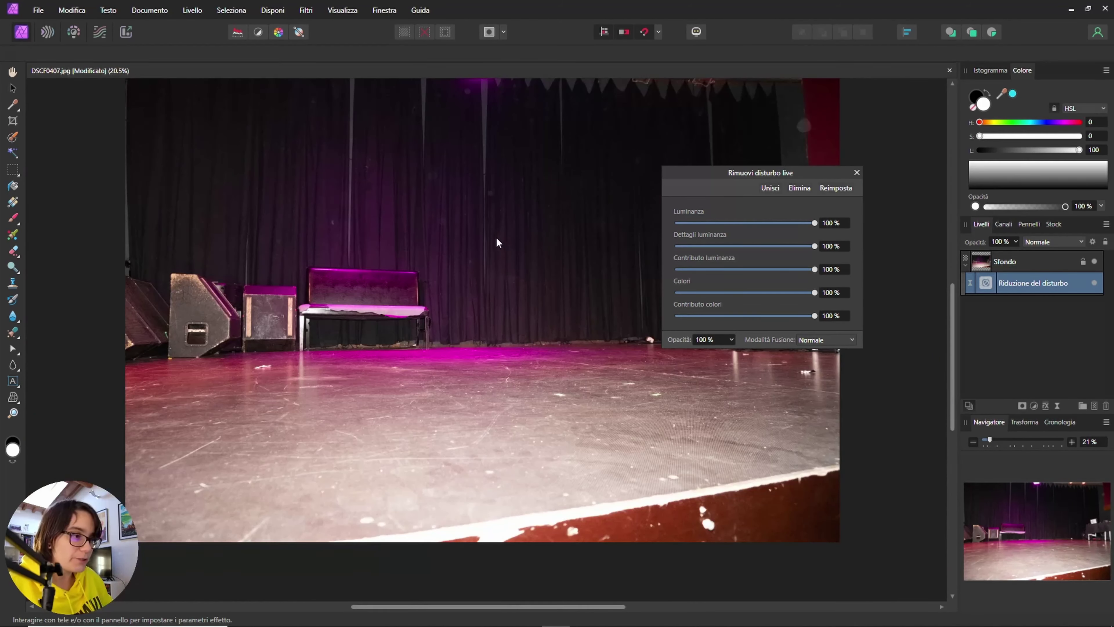
drag(444, 249, 451, 255)
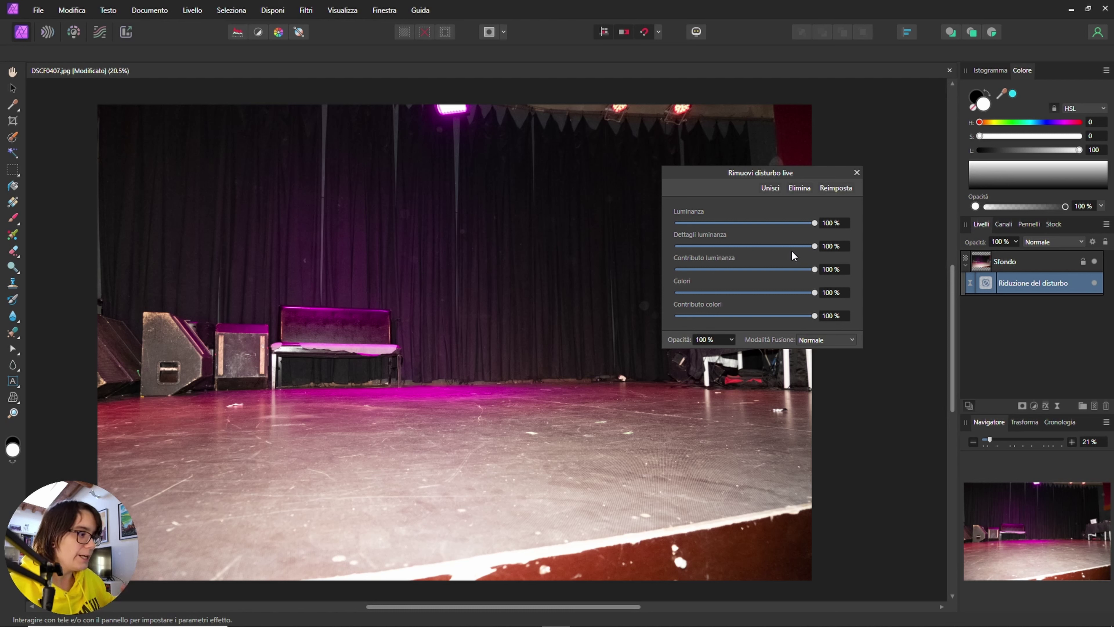
drag(773, 174, 841, 146)
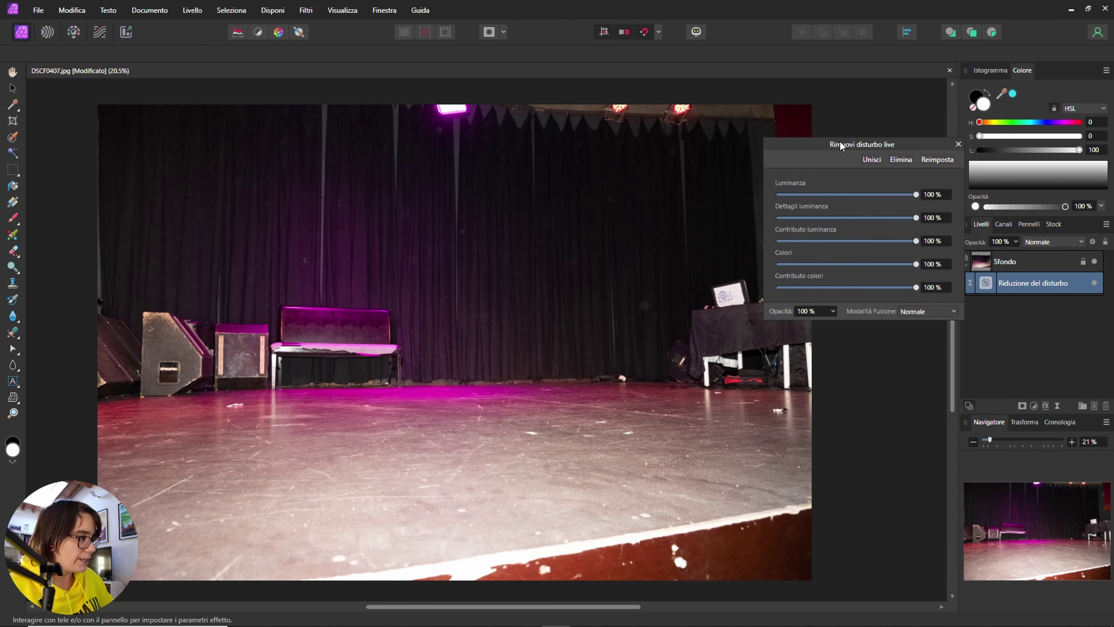